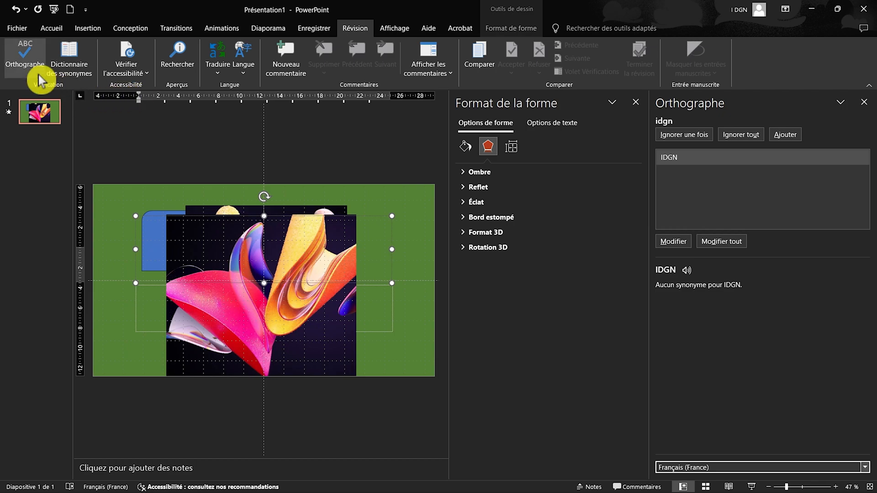
Close the shape formatting pane and look at the slide in slide sorter, notes page and reading views before returning to normal view.
click(635, 101)
click(402, 28)
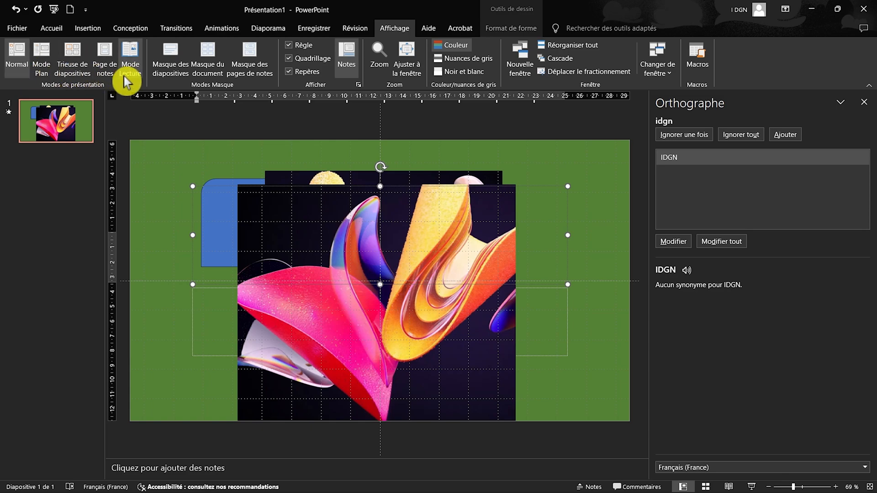
click(71, 57)
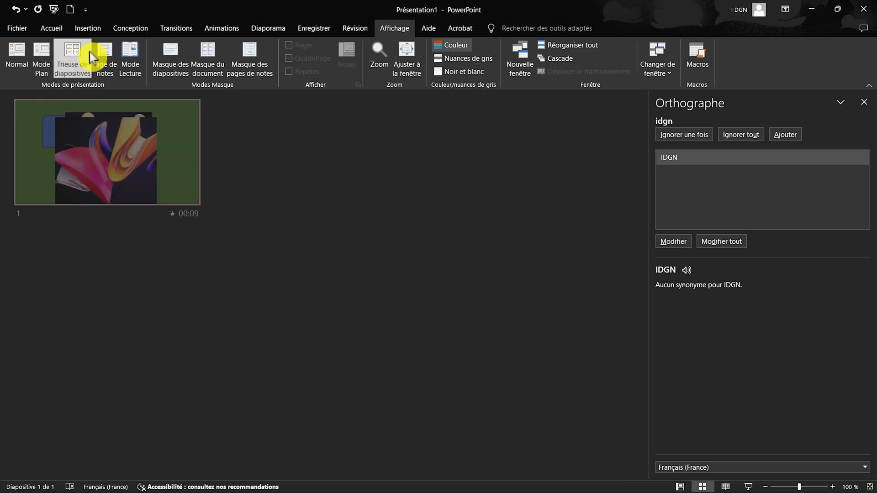
click(110, 52)
click(131, 53)
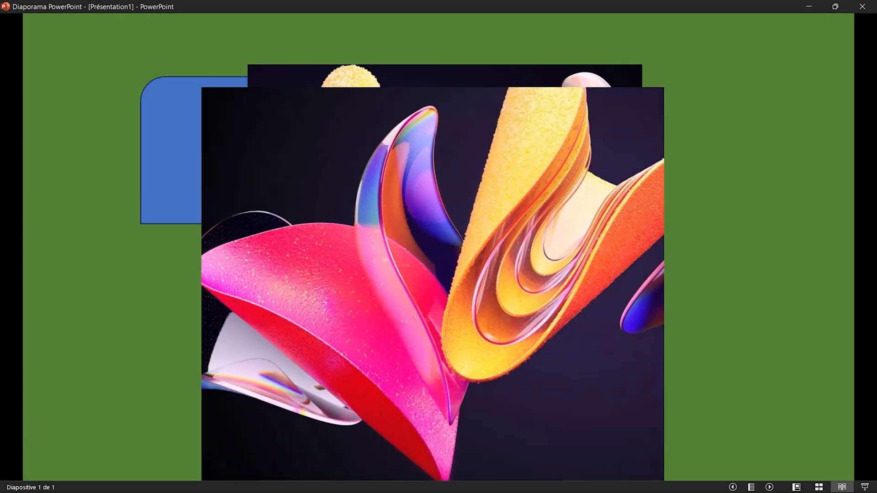
key(Escape)
click(16, 54)
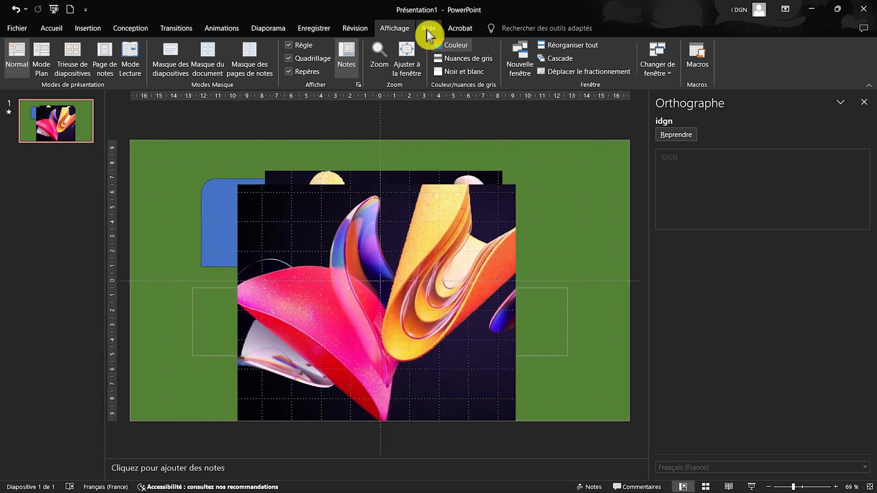
Open the PowerPoint help pane, and close both it and the spelling pane.
click(427, 30)
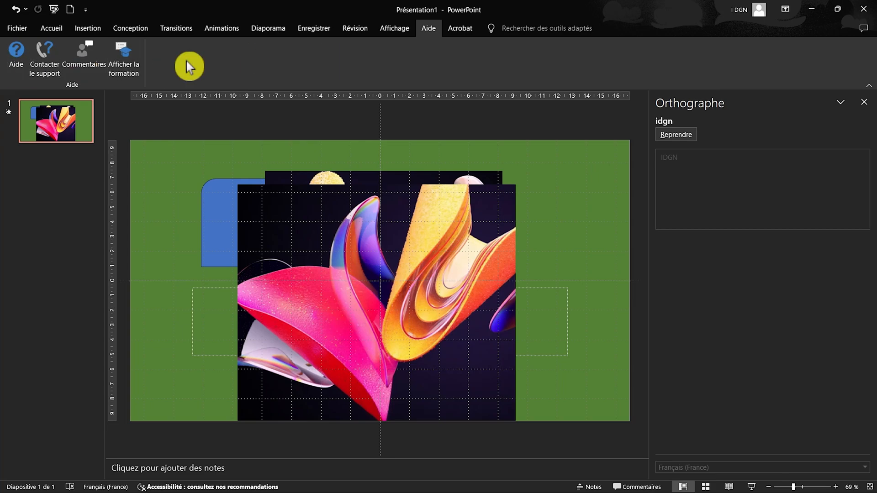
click(17, 58)
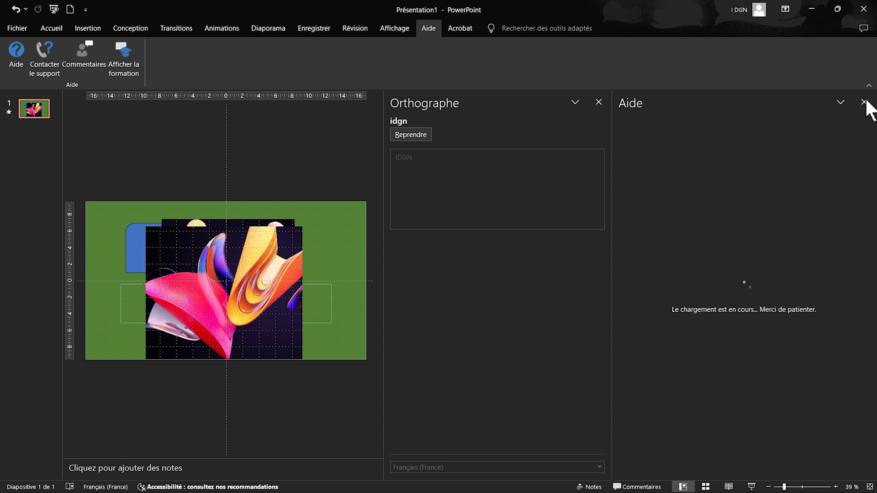
click(864, 102)
Hide the Accueil tab from the ribbon in the ribbon customization options and apply the change.
click(51, 29)
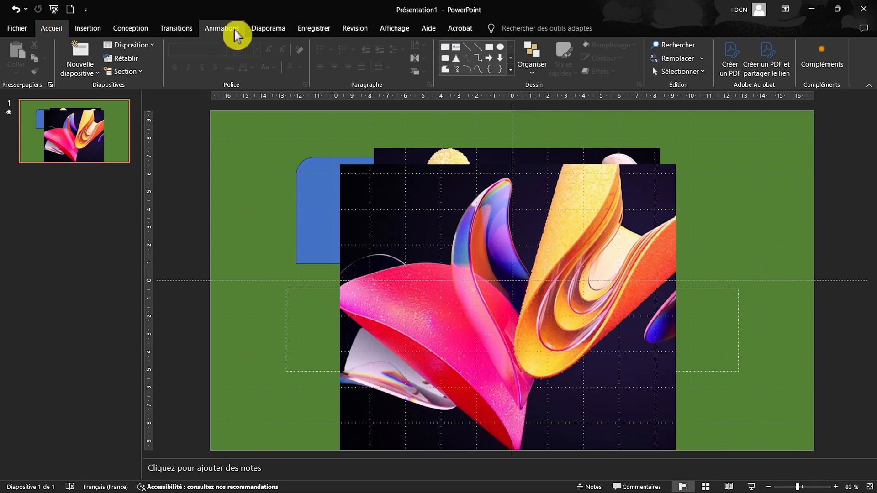
right_click(272, 32)
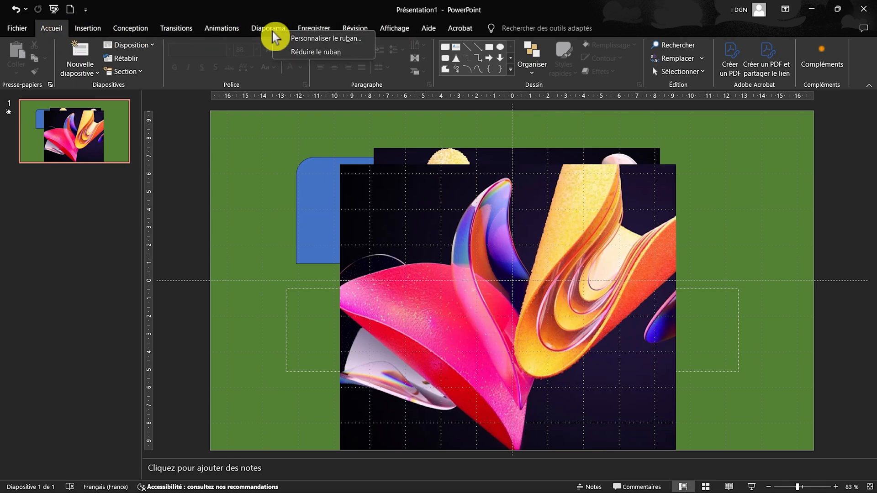
click(366, 40)
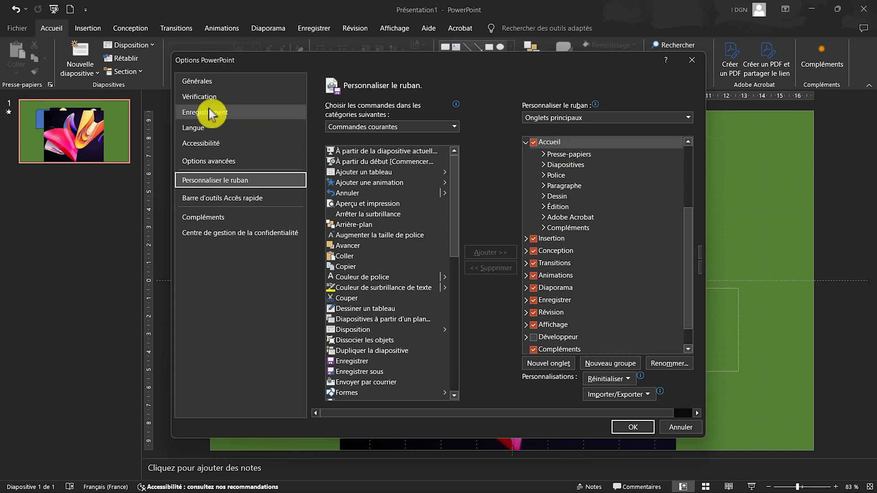
click(534, 142)
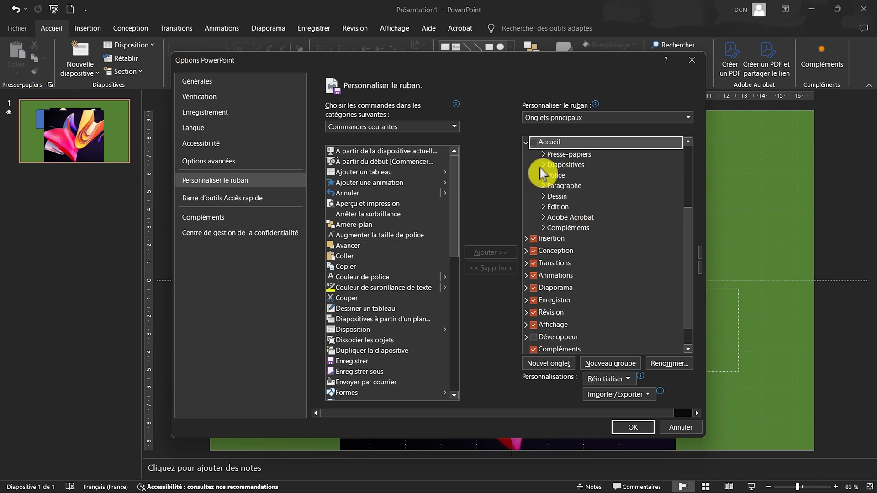
click(636, 429)
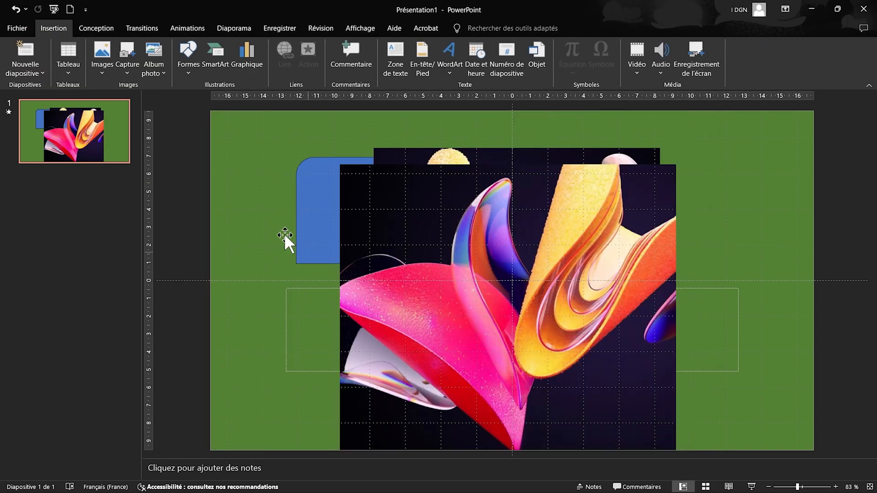
Reopen the ribbon customization options and add a new custom tab directly after Conception.
click(53, 29)
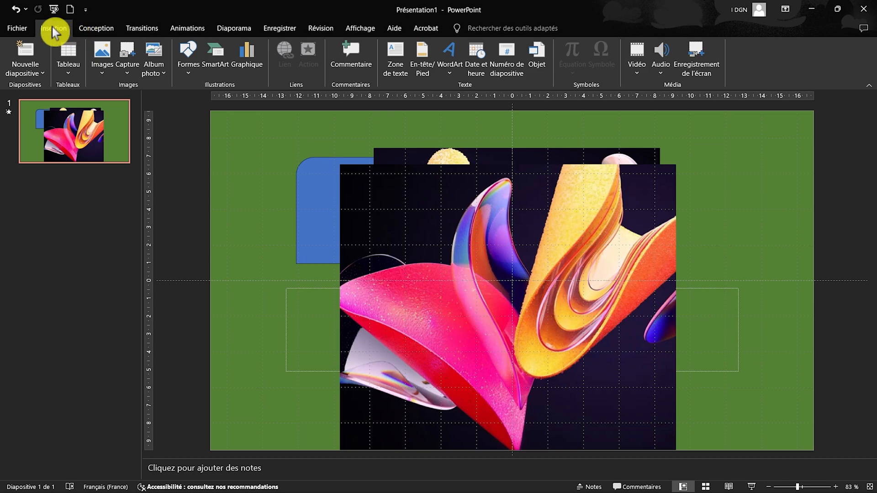
right_click(53, 32)
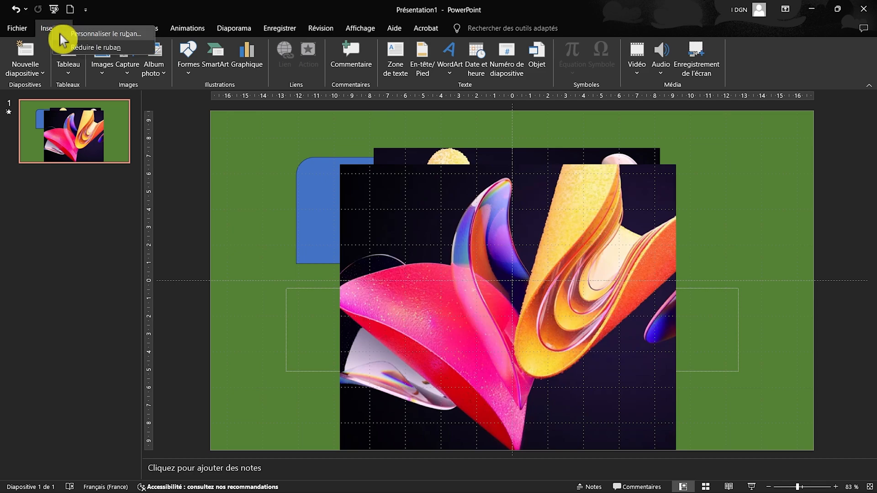
click(140, 37)
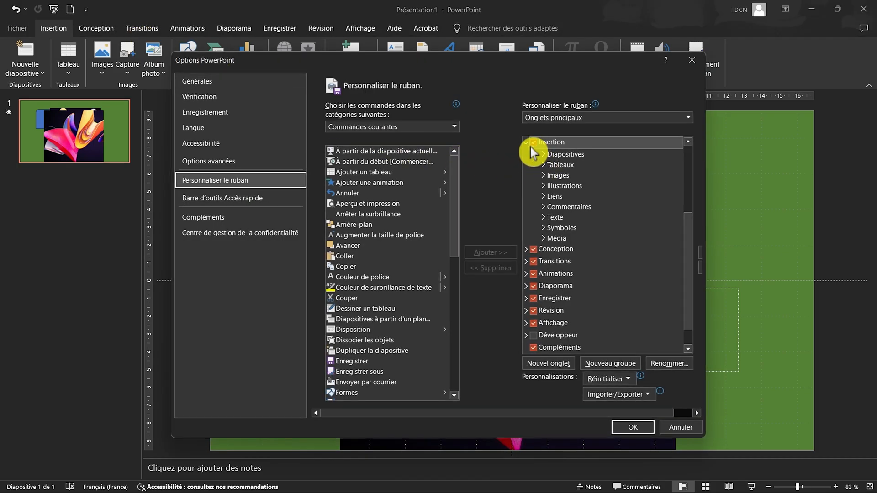
scroll(533, 149, down, 1)
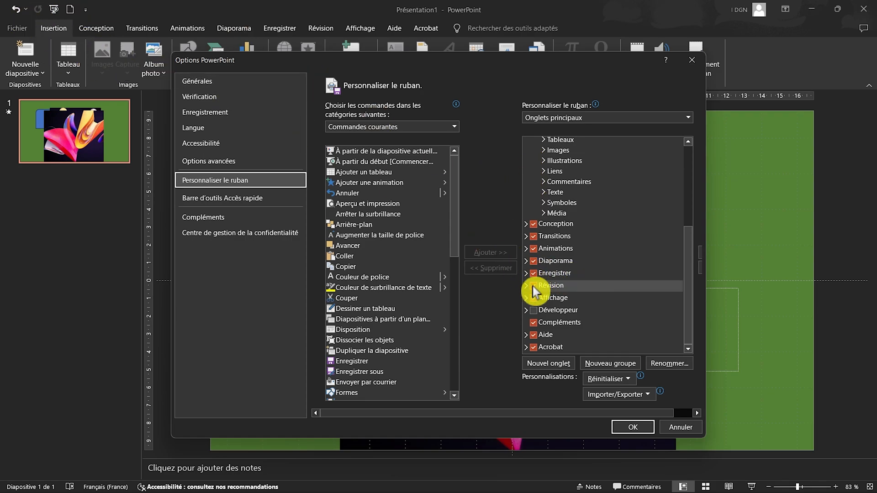
scroll(567, 185, up, 4)
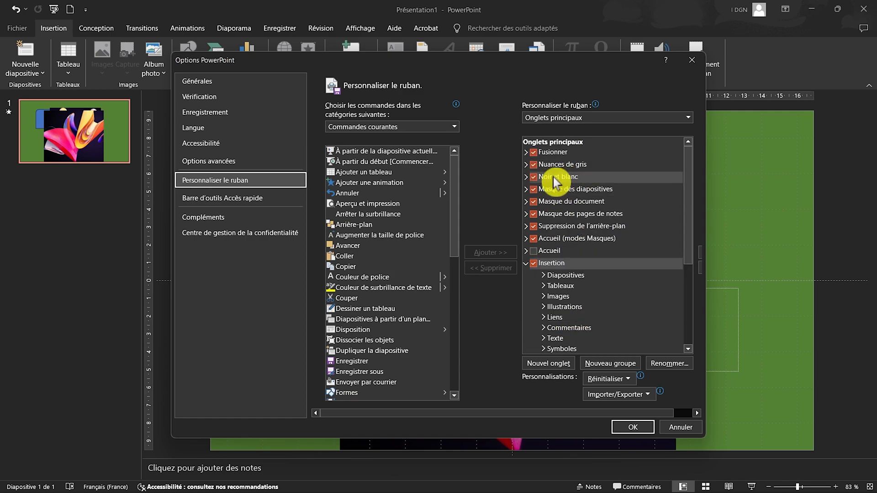
scroll(578, 178, down, 4)
scroll(575, 233, up, 4)
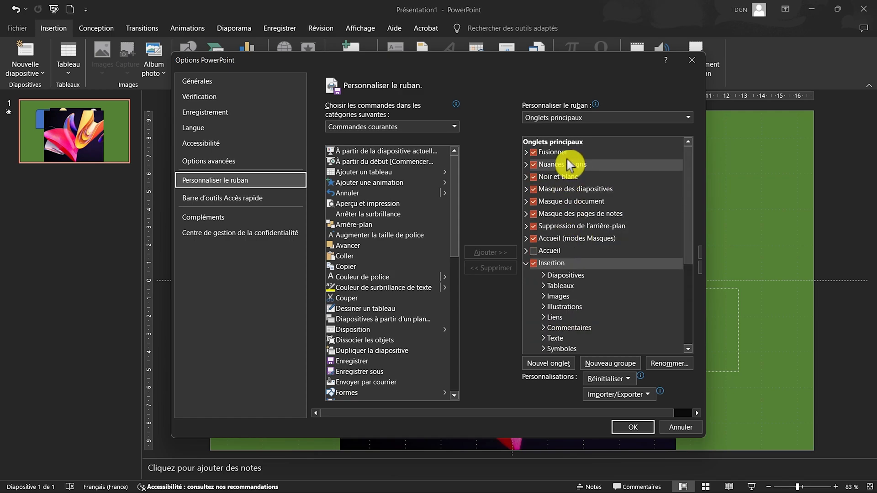
scroll(569, 167, down, 4)
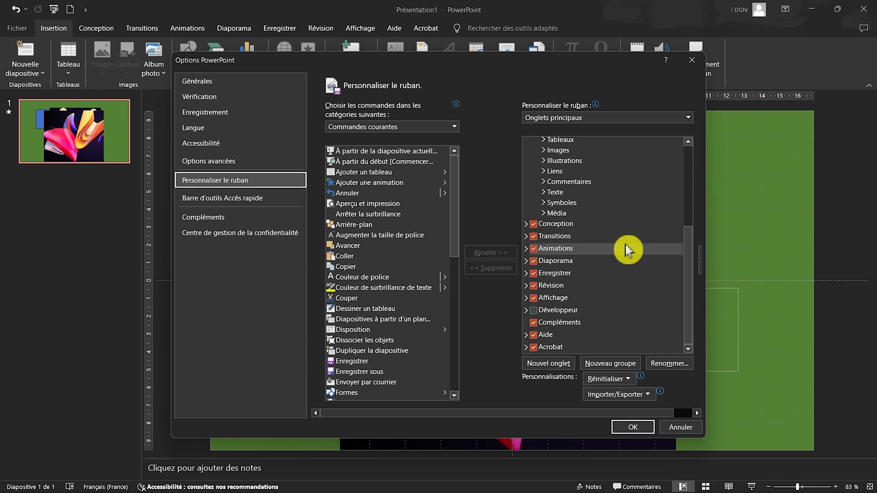
click(579, 227)
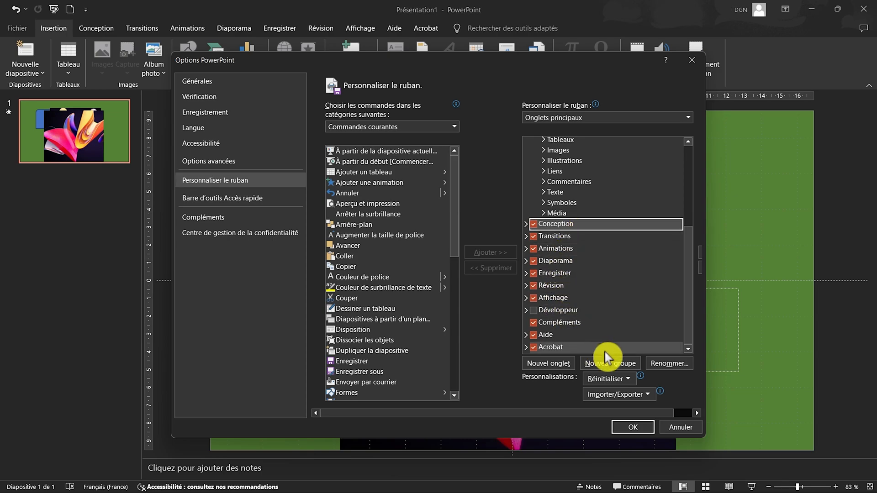
click(548, 363)
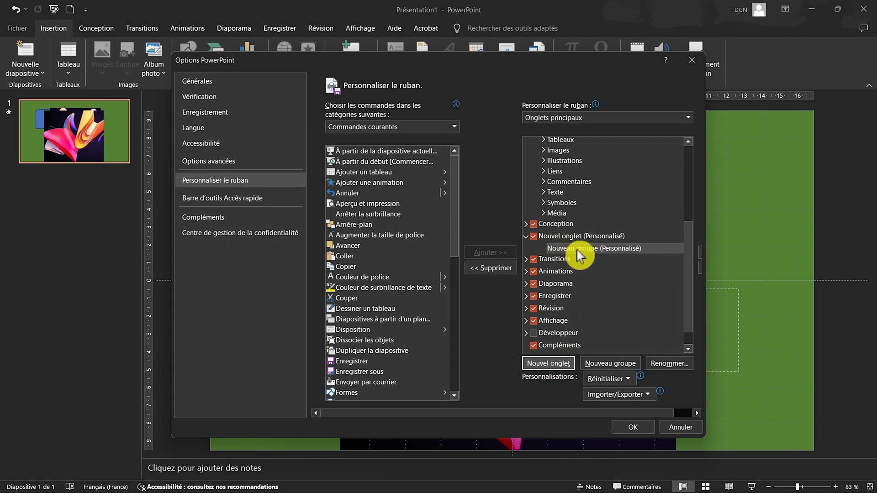
Rename the new custom ribbon tab as IDGN.
right_click(553, 237)
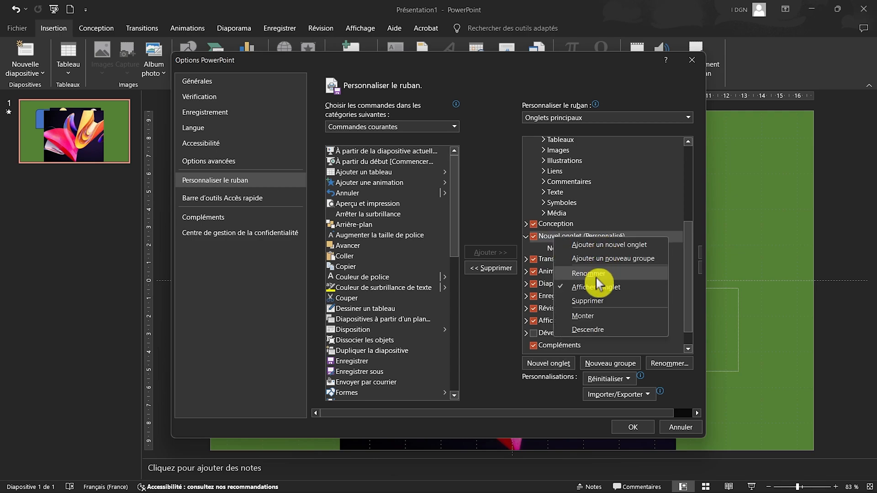
click(629, 277)
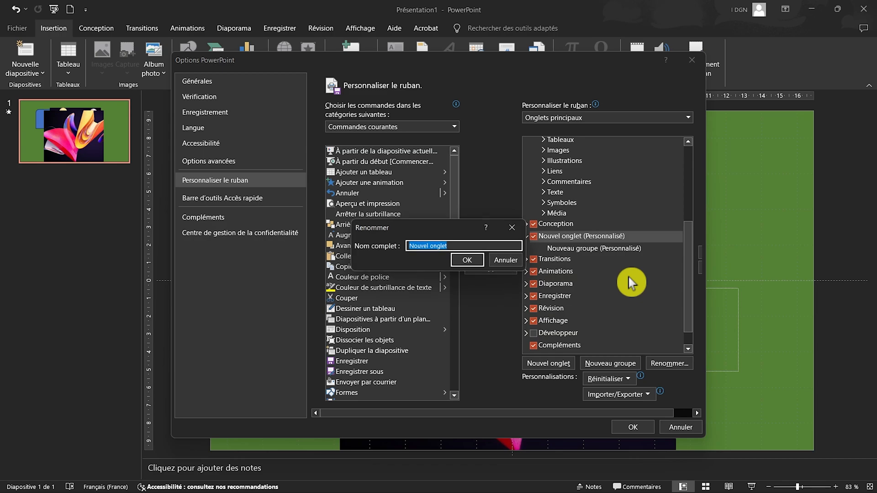
text(IDGN)
click(468, 262)
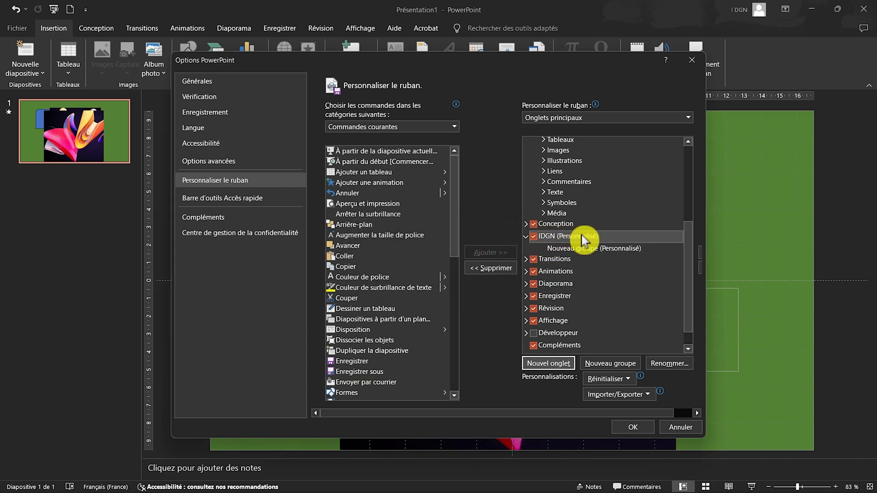
Rename the new group in the IDGN tab as COMMANDE, give it the green square symbol, and apply the ribbon changes.
right_click(619, 251)
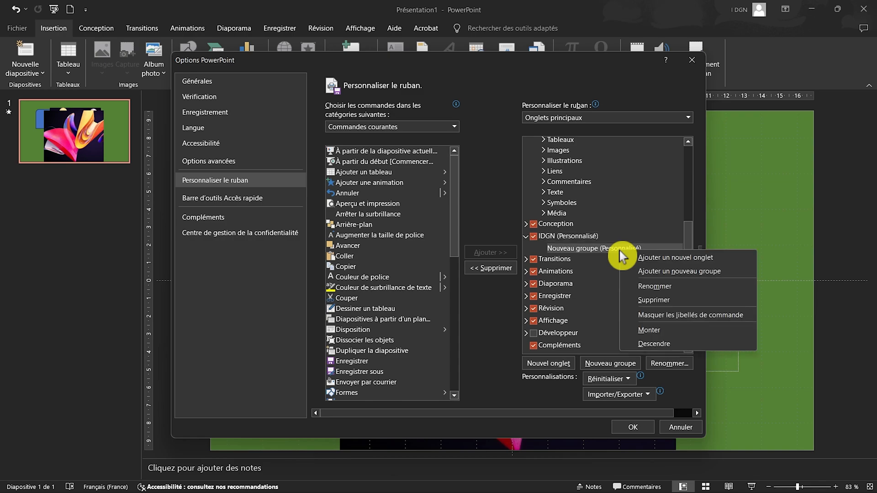
click(723, 287)
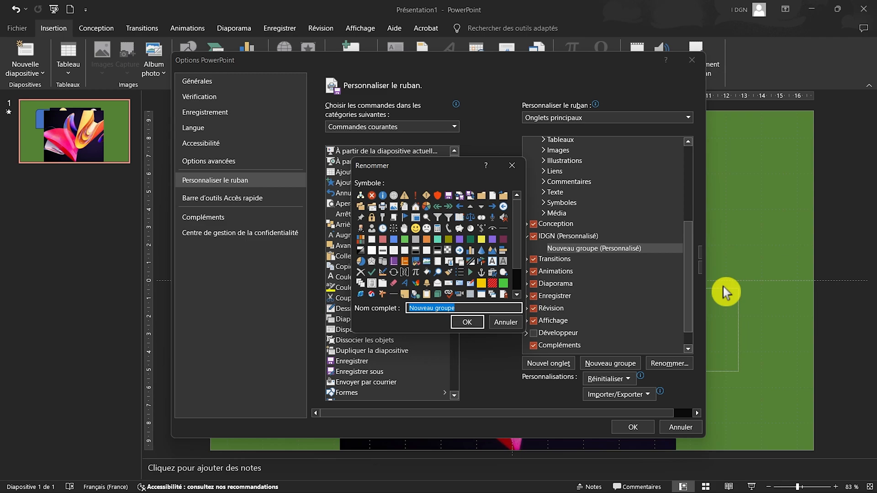
text(COMMANDE)
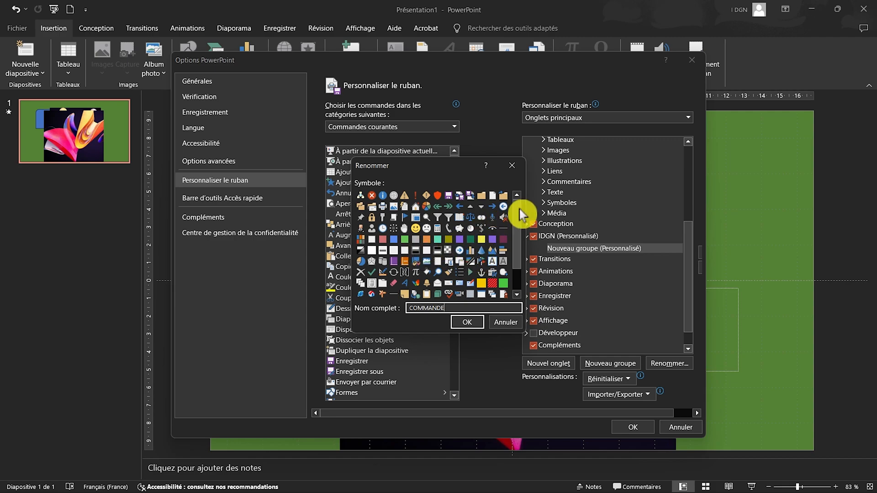
scroll(518, 229, down, 1)
scroll(517, 223, up, 1)
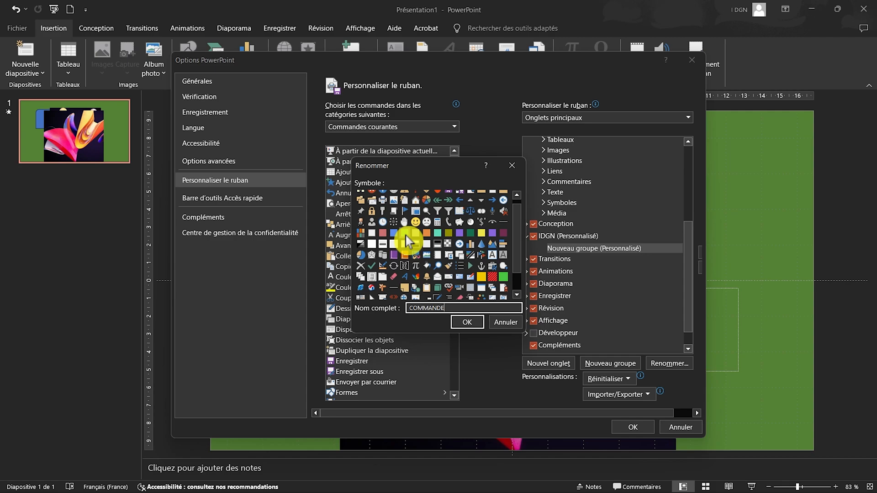
click(405, 233)
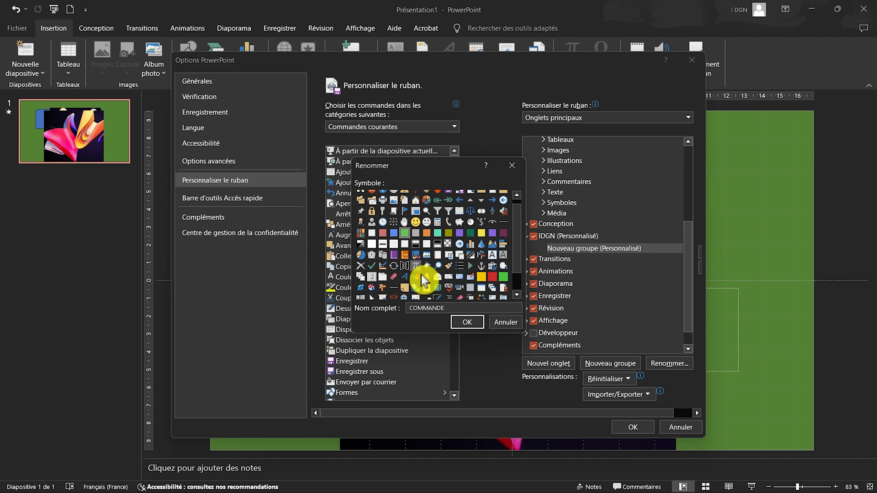
click(473, 322)
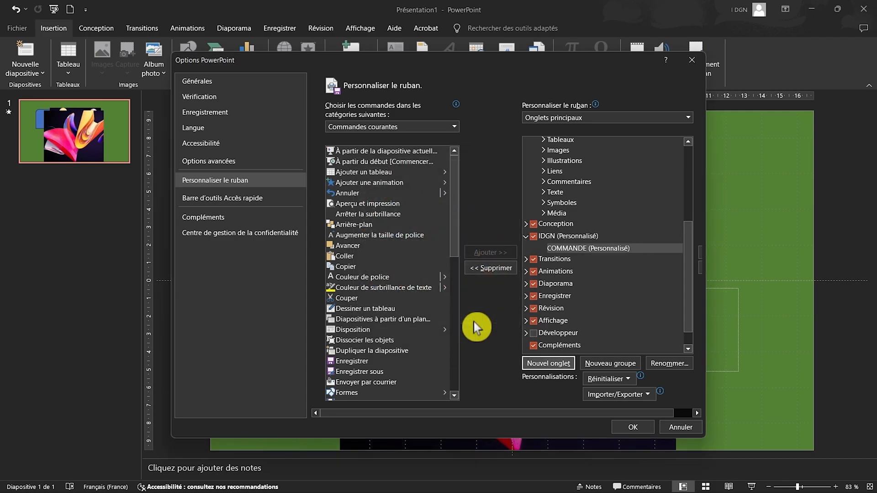
click(629, 427)
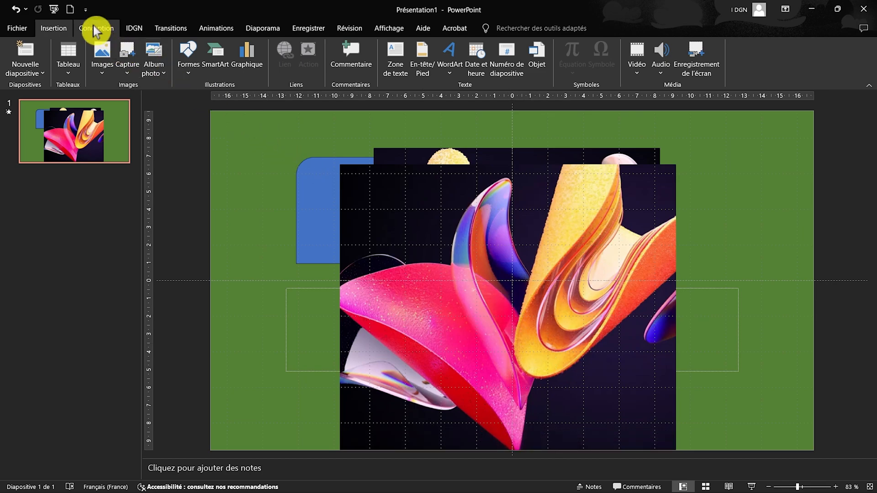
Reopen the ribbon customization options for the IDGN tab and list the commands from the category Commandes non présentes sur le ruban.
click(139, 29)
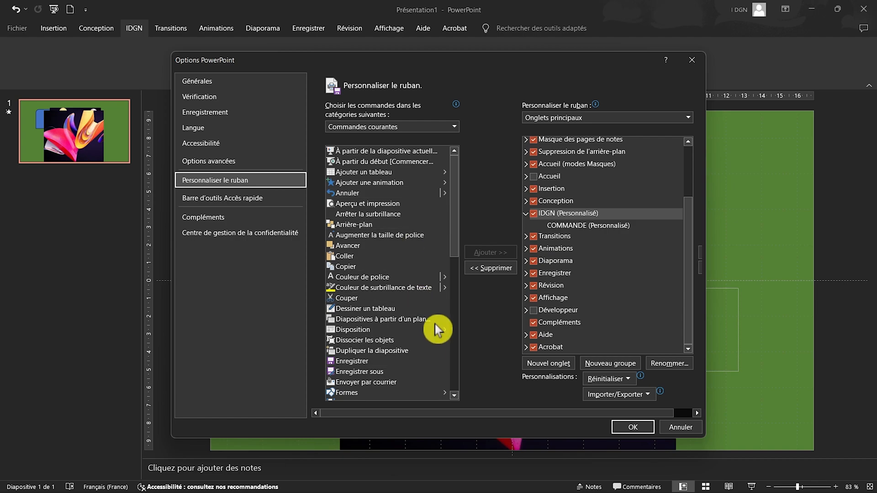
click(454, 126)
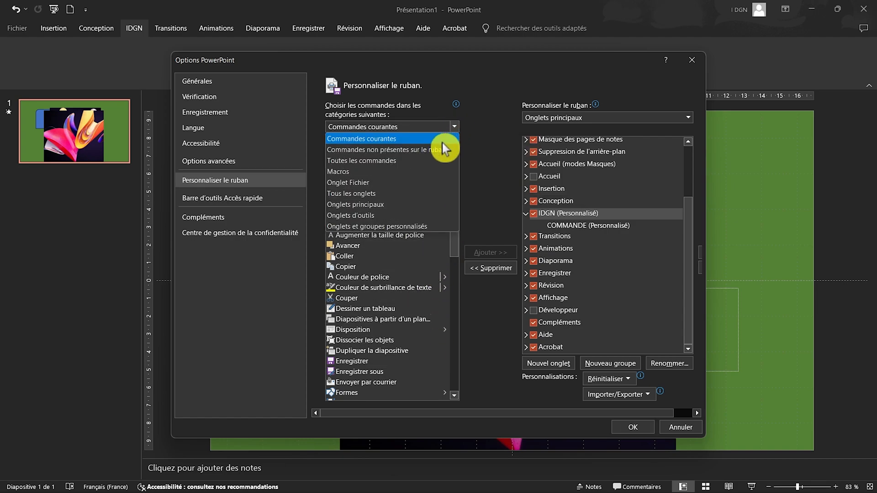
click(428, 158)
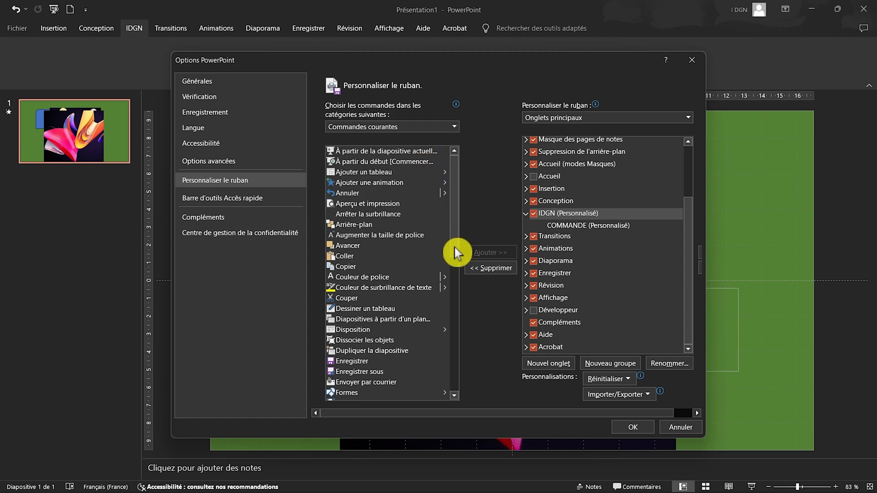
click(454, 129)
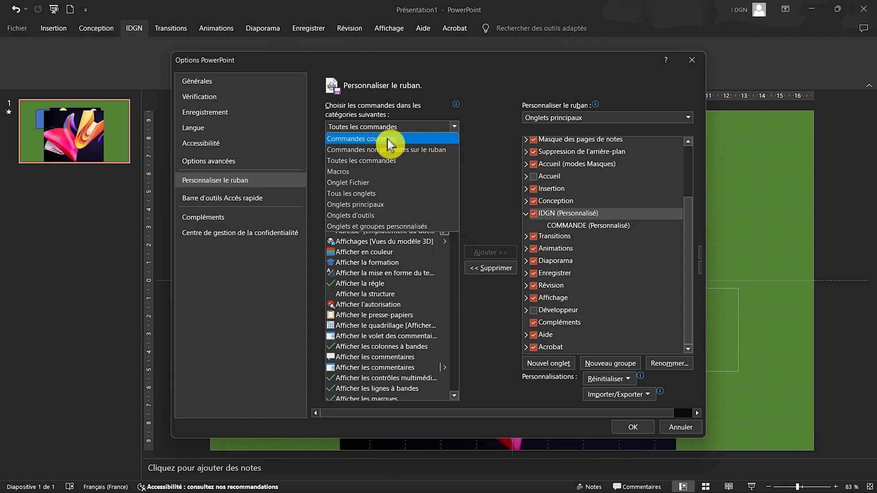
click(450, 151)
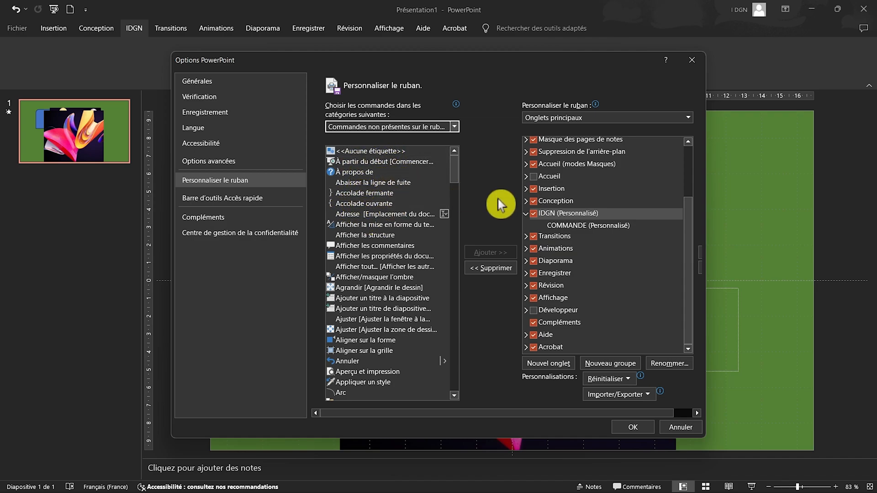
Add the command À propos de to the custom COMMANDE group of the IDGN tab.
click(384, 174)
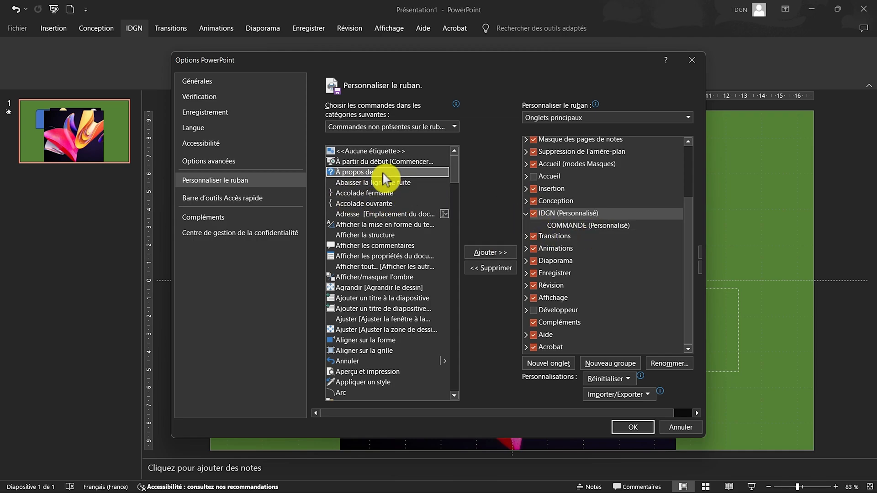
click(490, 254)
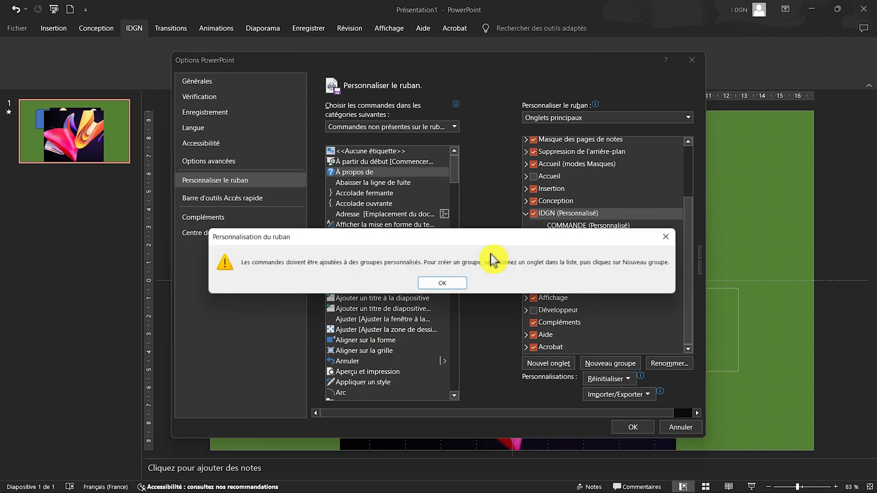
click(444, 283)
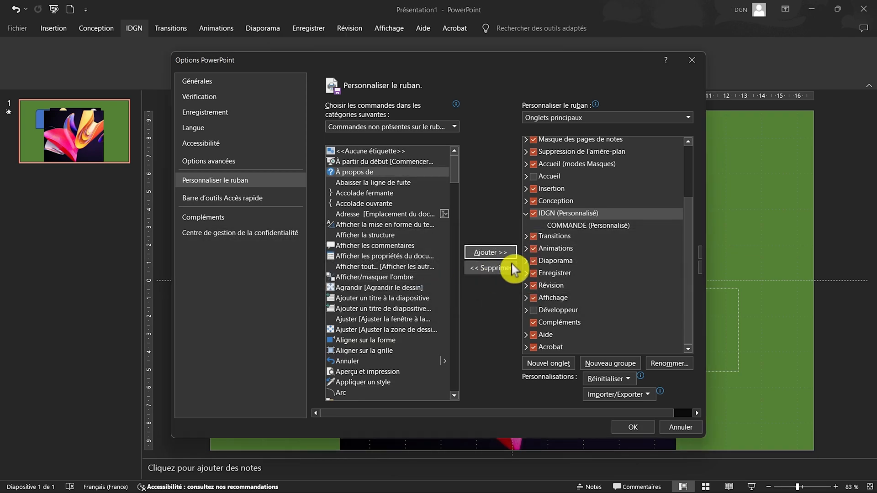
click(585, 226)
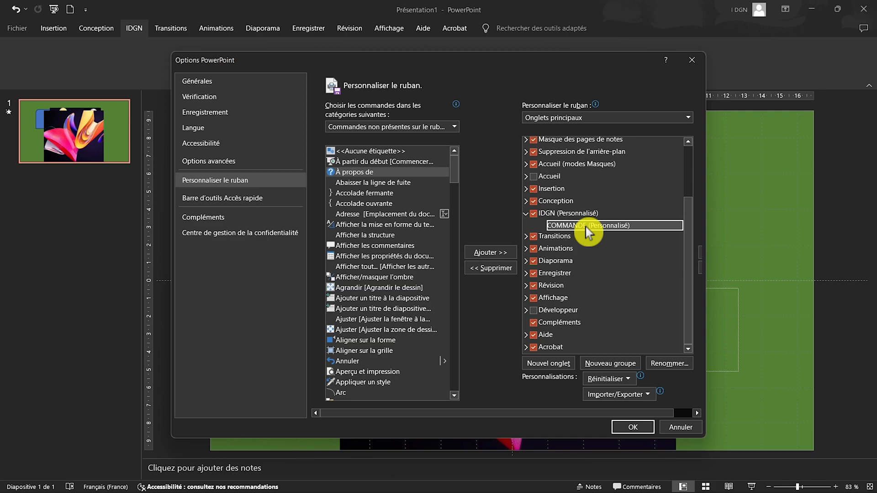
click(484, 254)
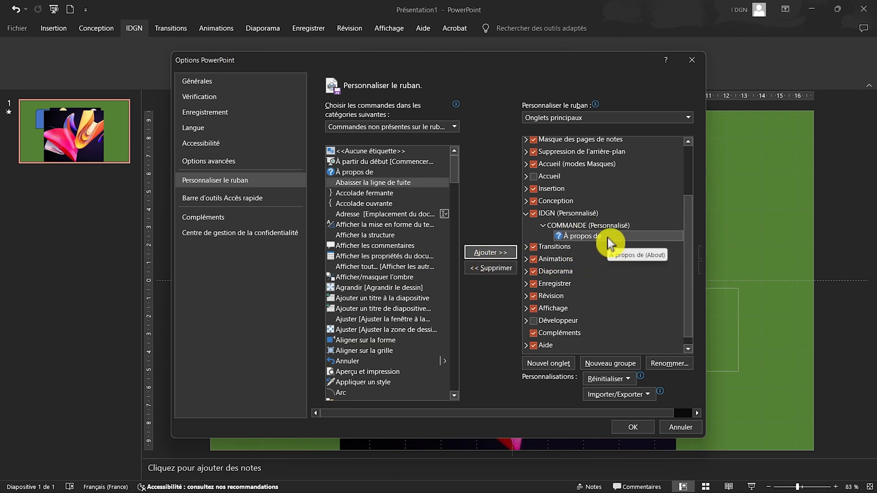
Add the commands Accolade fermante and Afficher les commentaires to the COMMANDE group.
click(375, 193)
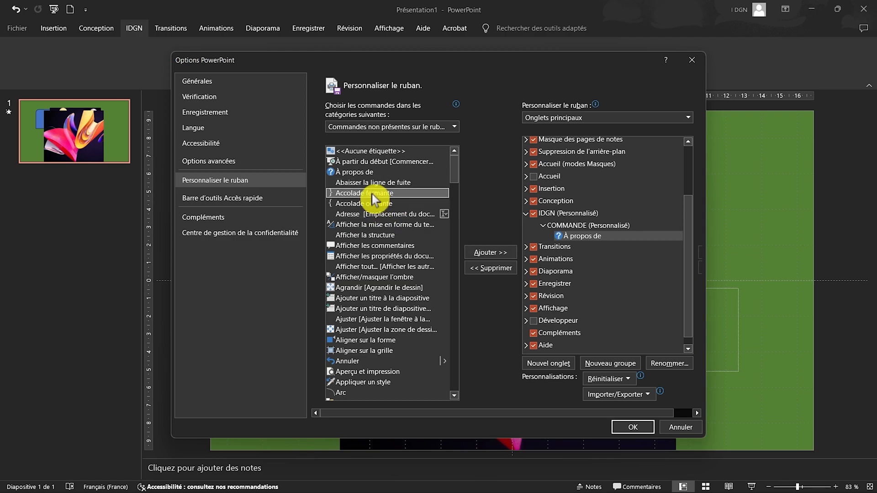
click(486, 252)
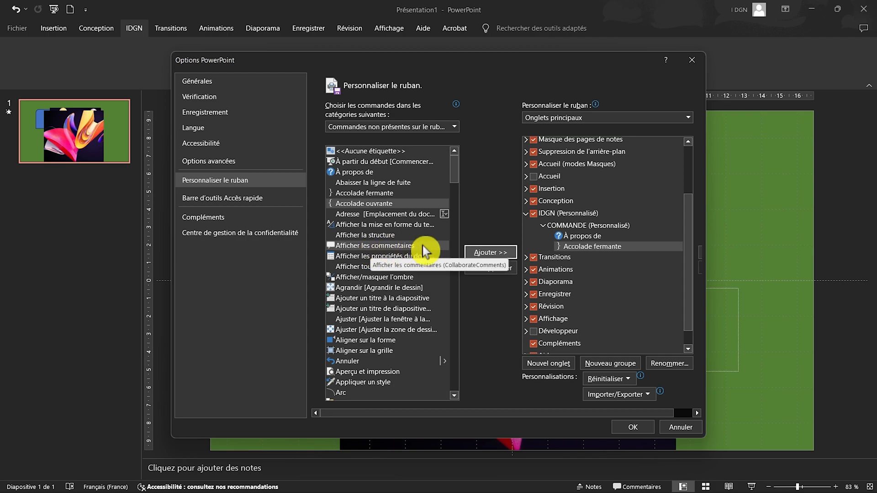
click(424, 246)
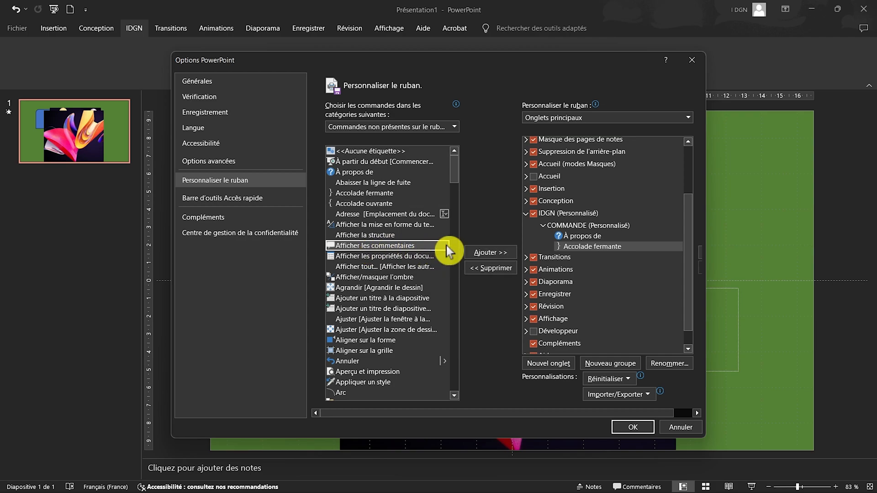
click(490, 251)
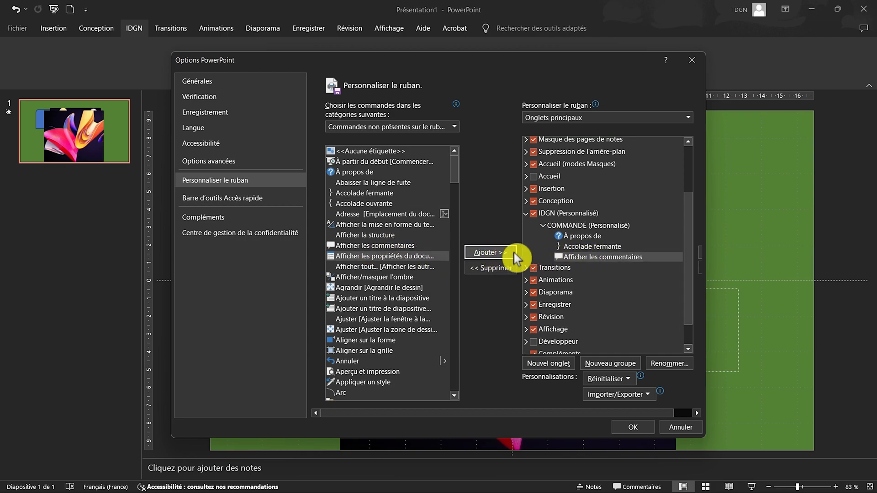
Remove Accolade fermante from the COMMANDE group and apply the ribbon changes.
click(592, 248)
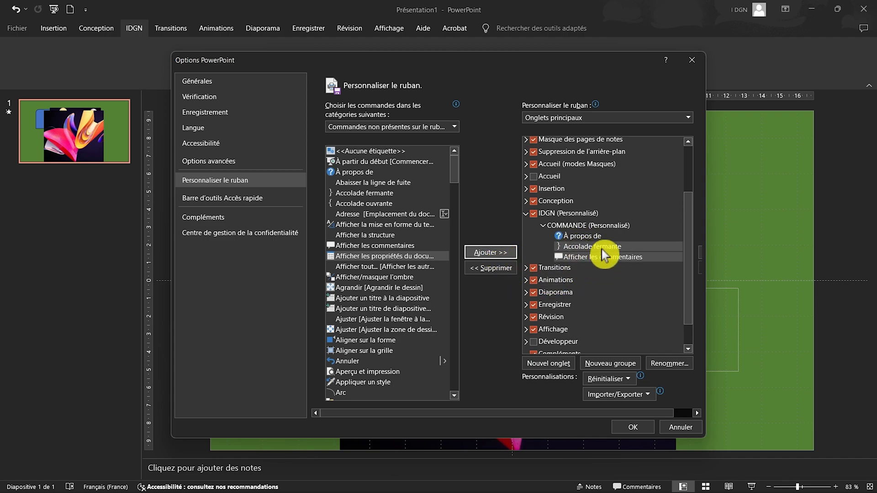
click(601, 249)
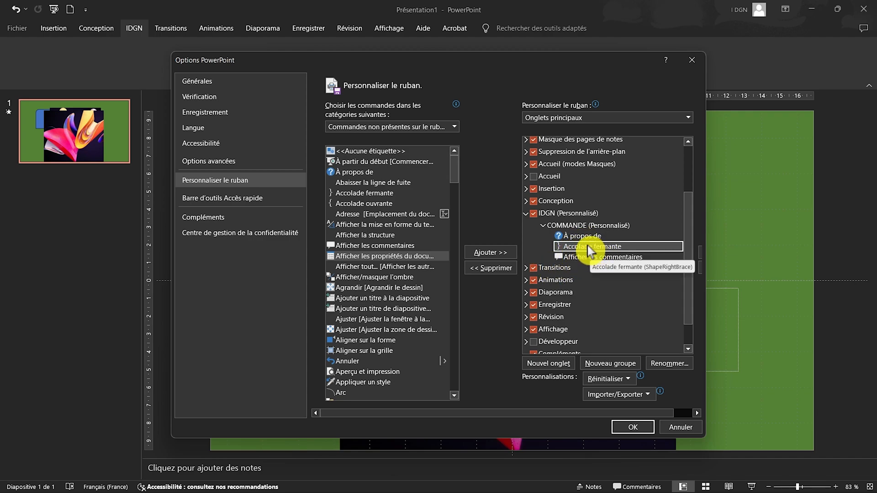
click(496, 268)
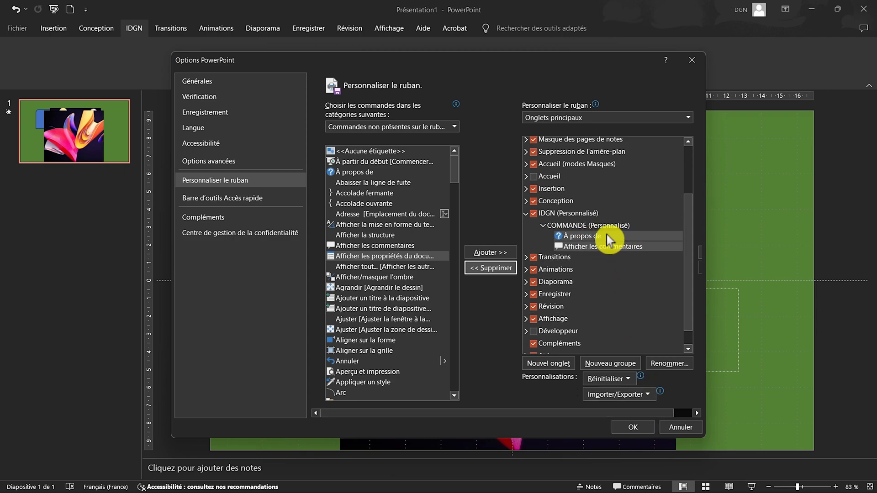
click(635, 430)
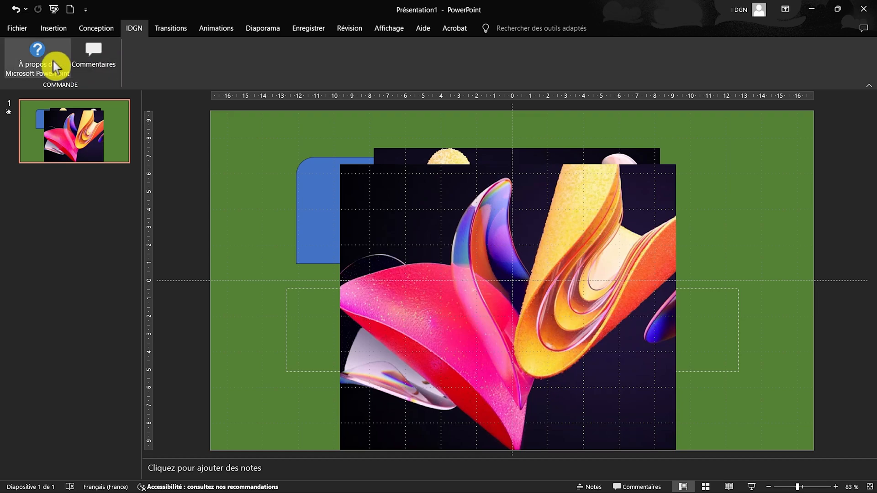
Reopen the ribbon customization options and look at the choices for importing or exporting customizations.
right_click(135, 26)
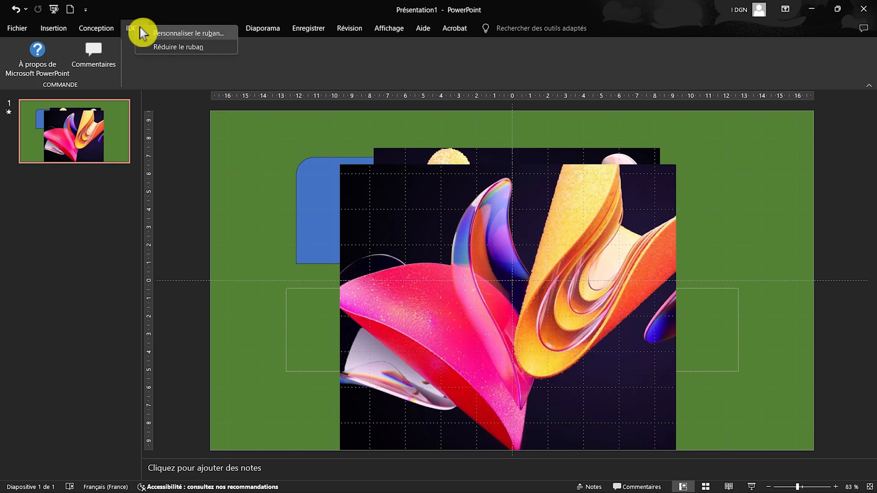
click(152, 33)
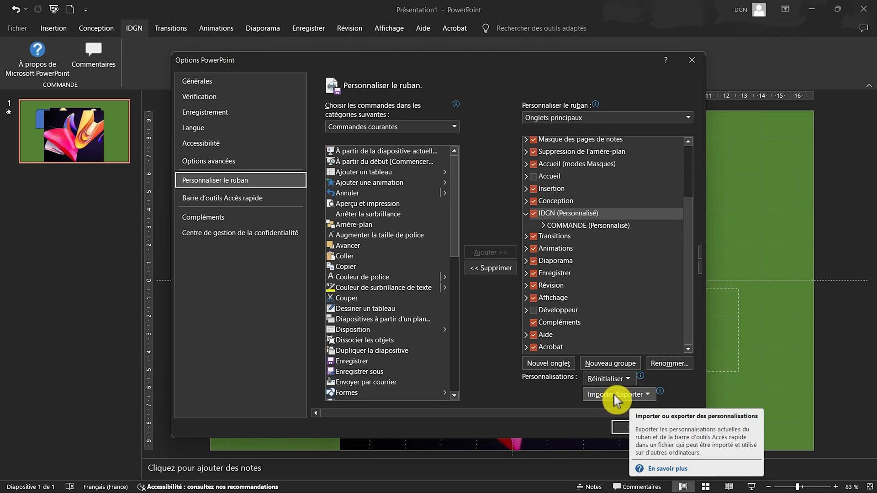
click(647, 395)
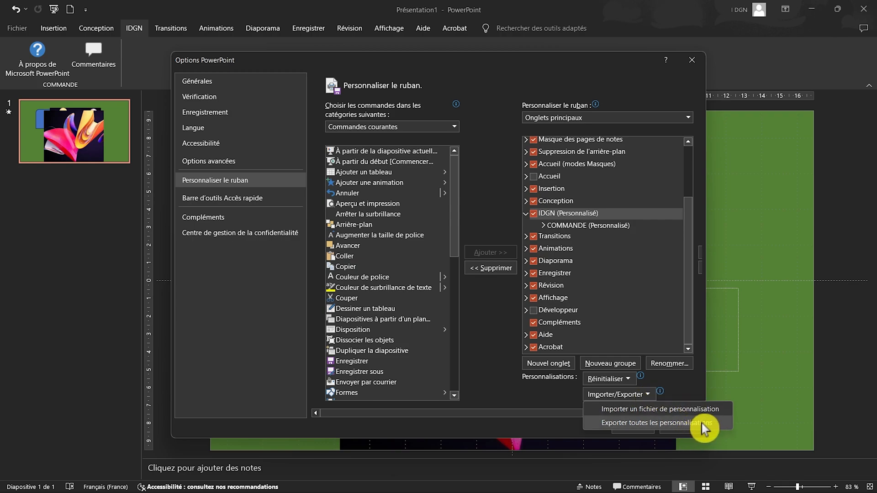
click(566, 405)
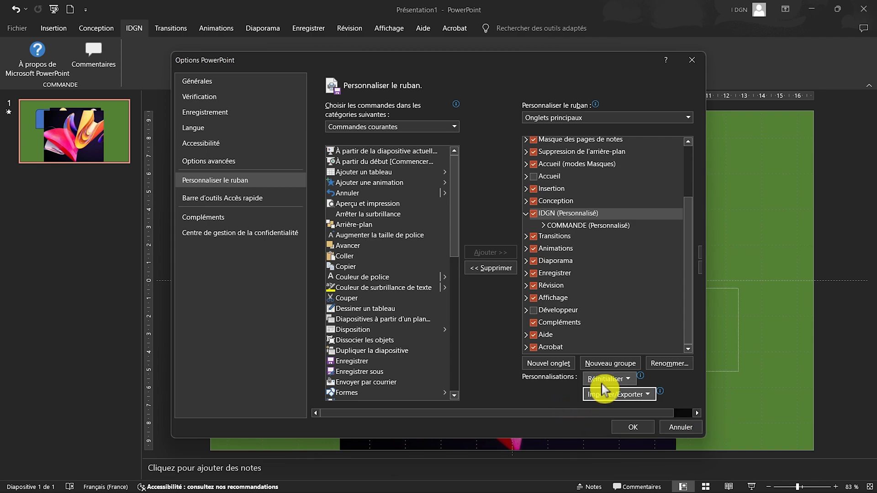
Reset all ribbon and Quick Access Toolbar customizations and apply the options.
click(620, 379)
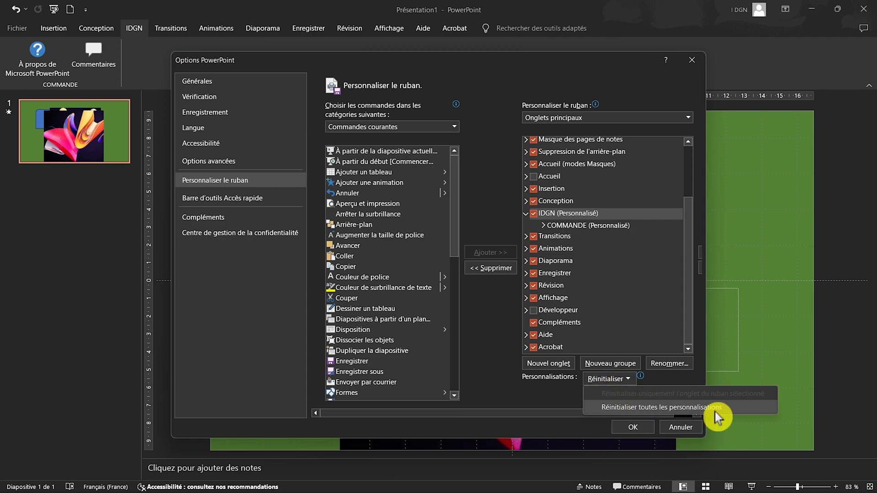
click(725, 410)
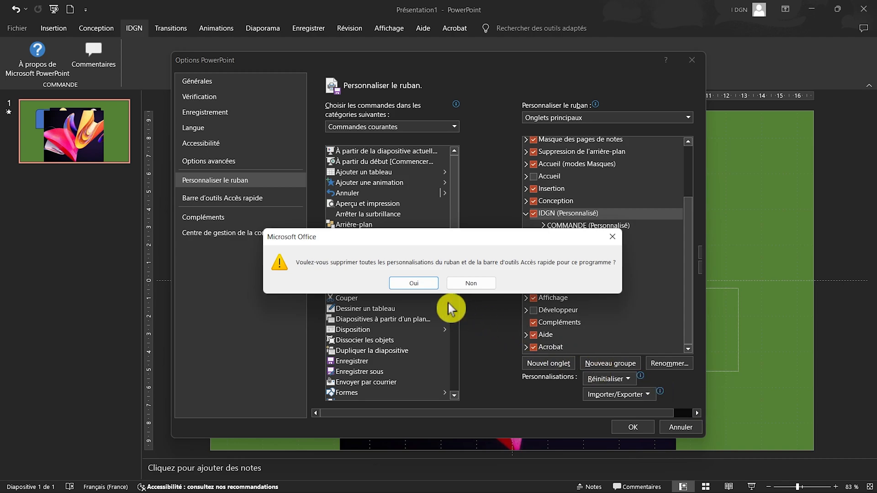
click(423, 286)
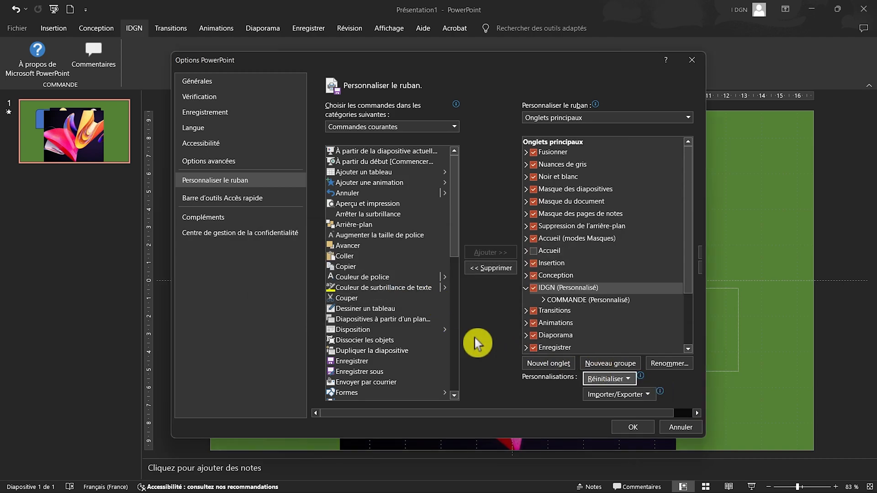
click(634, 428)
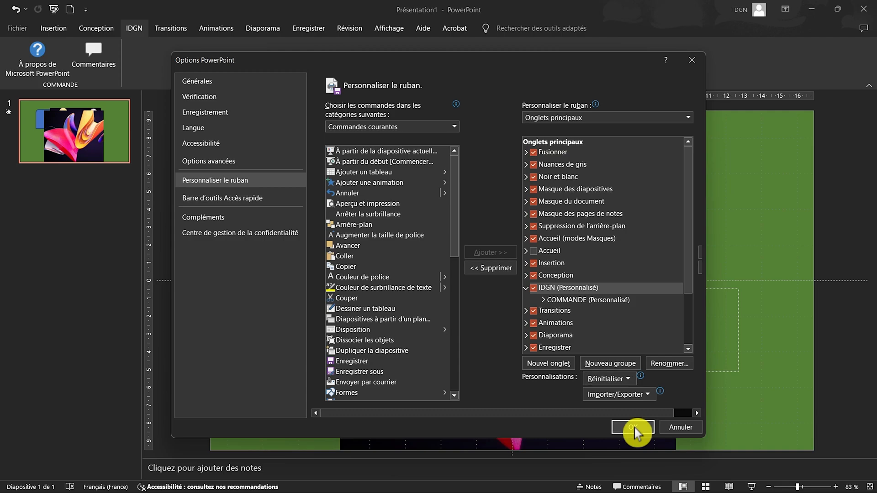